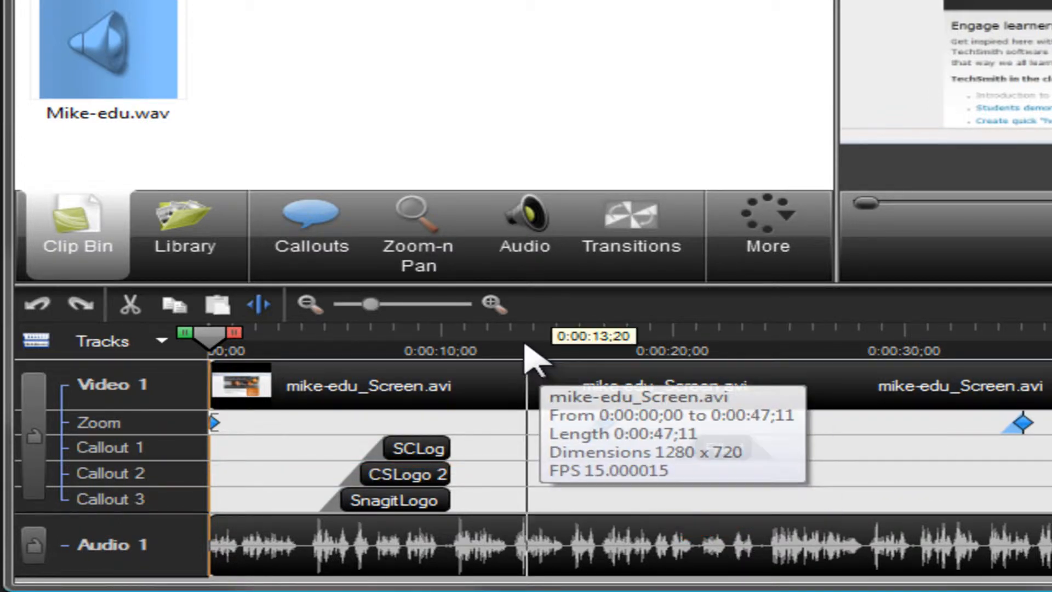
pyautogui.click(493, 304)
pyautogui.click(493, 304)
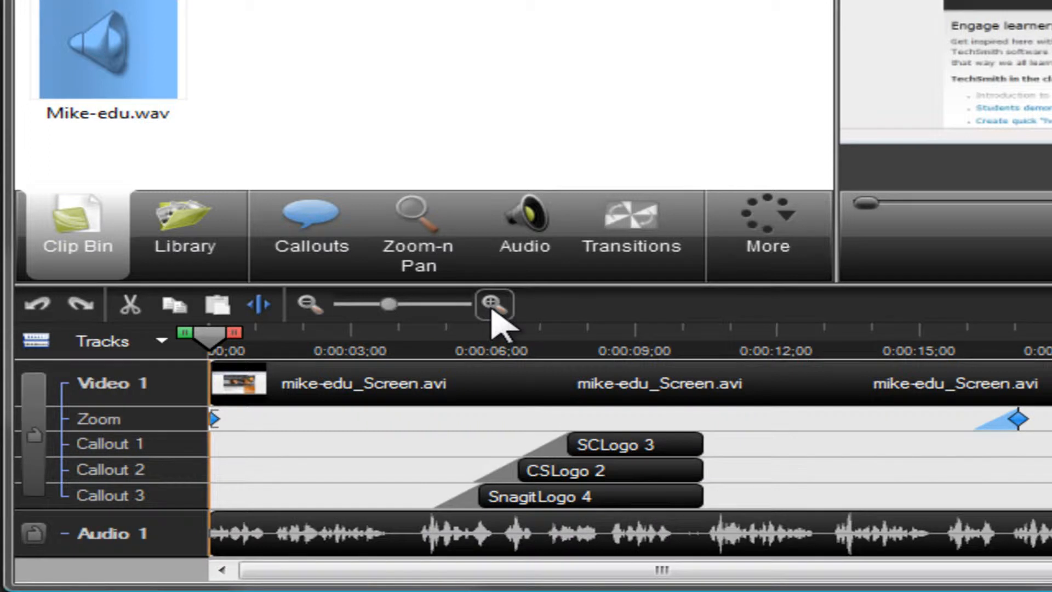
pyautogui.click(313, 311)
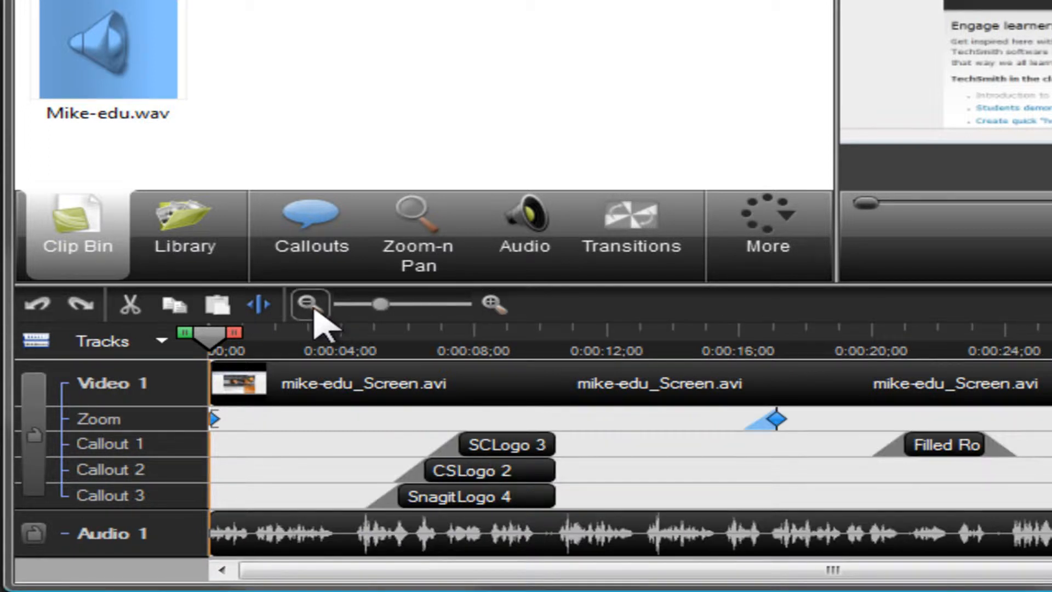
pyautogui.click(314, 311)
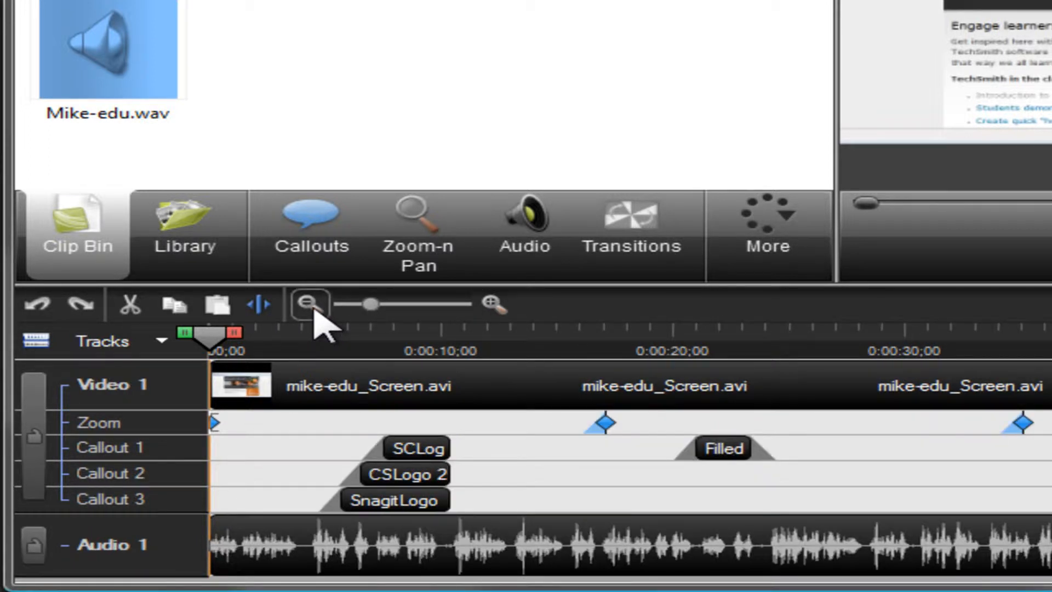
# Move the SCLogo 3 callout on the Callout 1 track to start at 0:00:08;26 and adjust its end to about 14 seconds
pyautogui.click(437, 455)
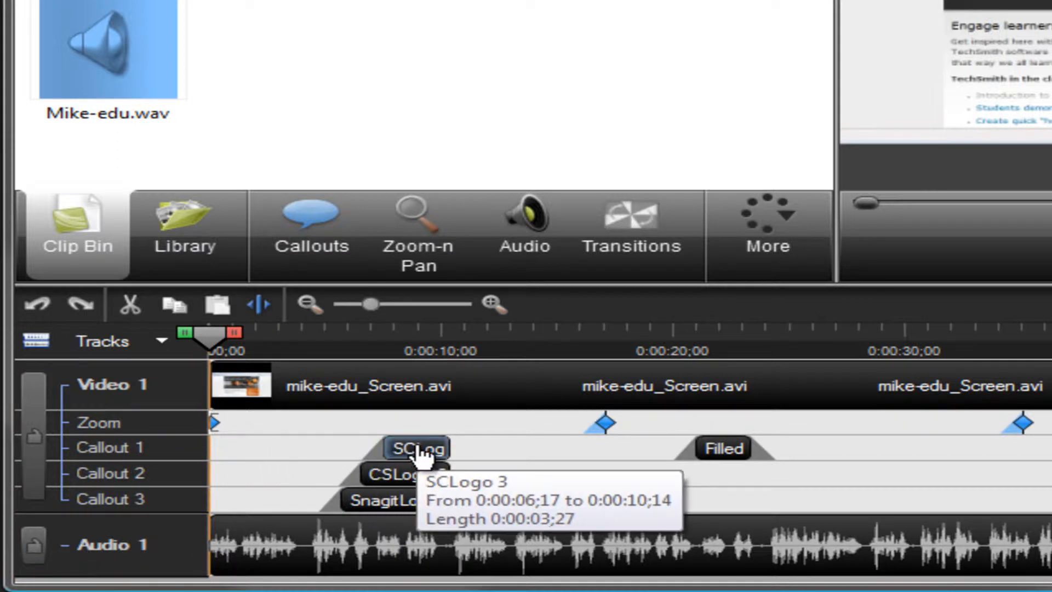
pyautogui.moveTo(419, 455); pyautogui.dragTo(444, 454)
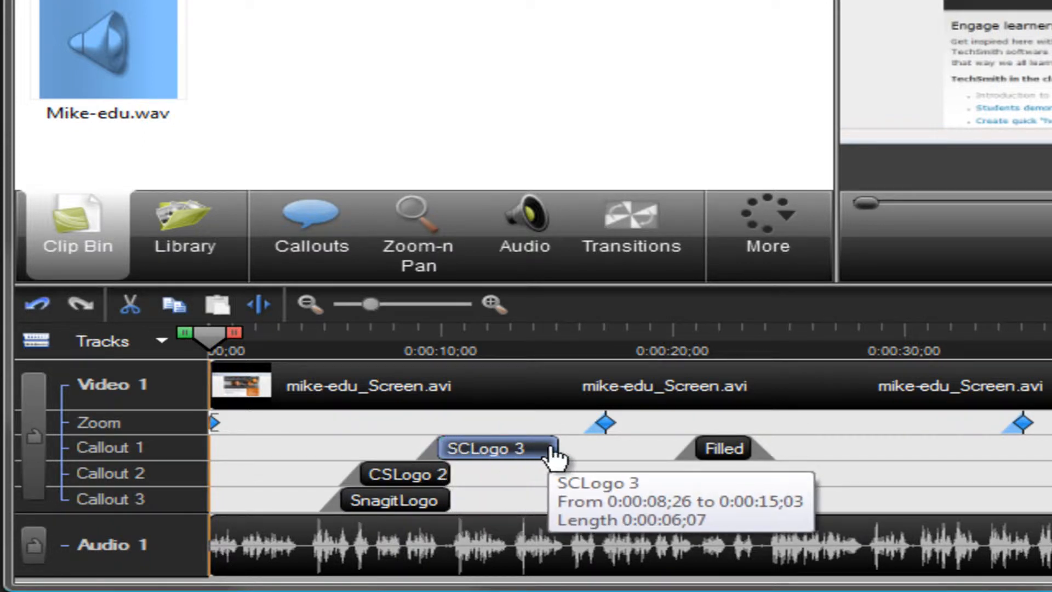
pyautogui.moveTo(557, 454); pyautogui.dragTo(531, 445)
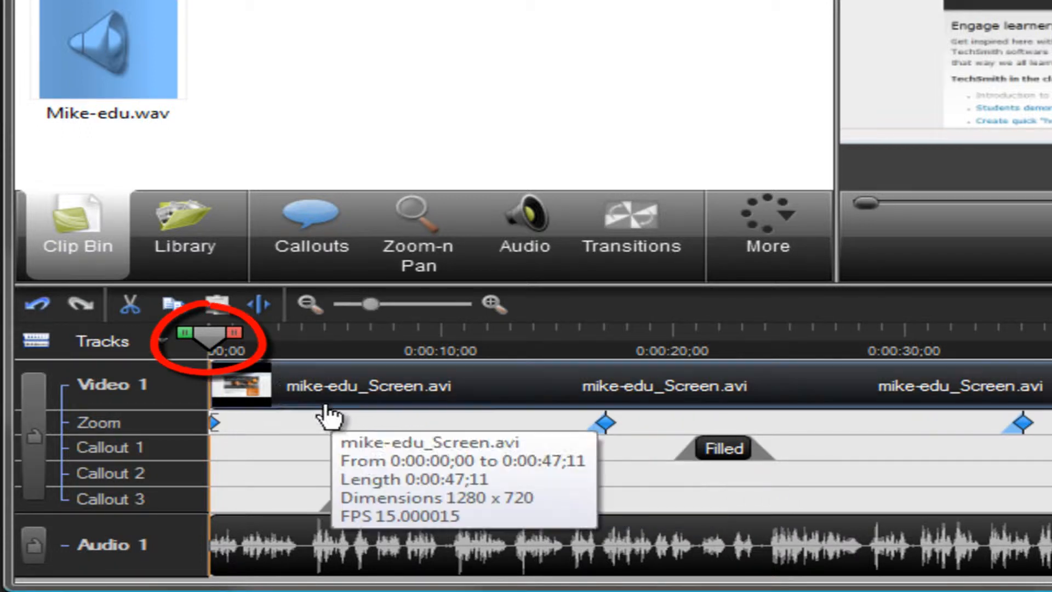
# Scrub through the timeline and play the project from the beginning to preview it
pyautogui.moveTo(222, 353); pyautogui.dragTo(424, 370)
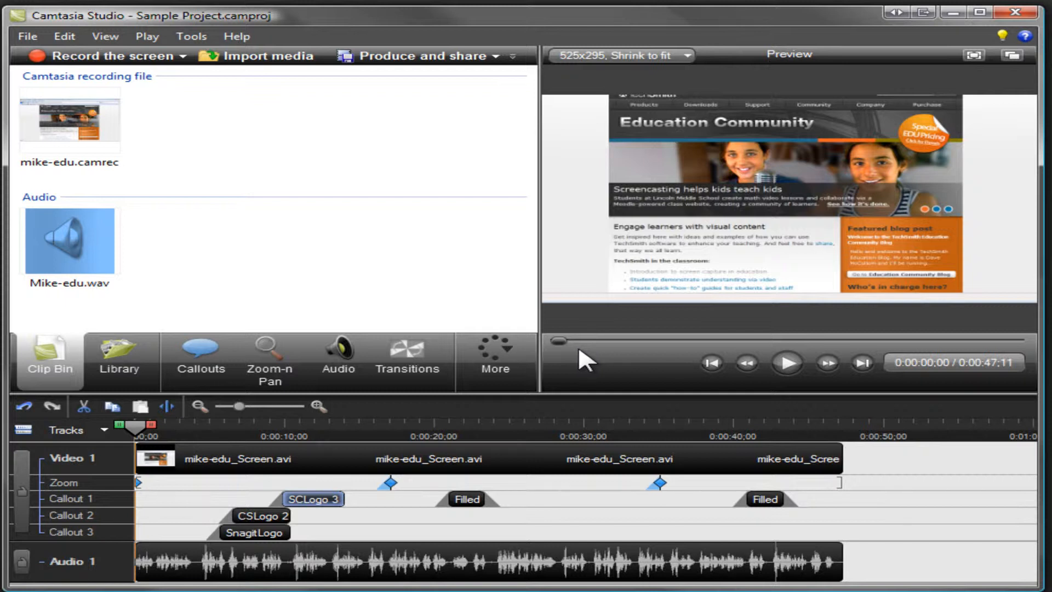
pyautogui.click(787, 362)
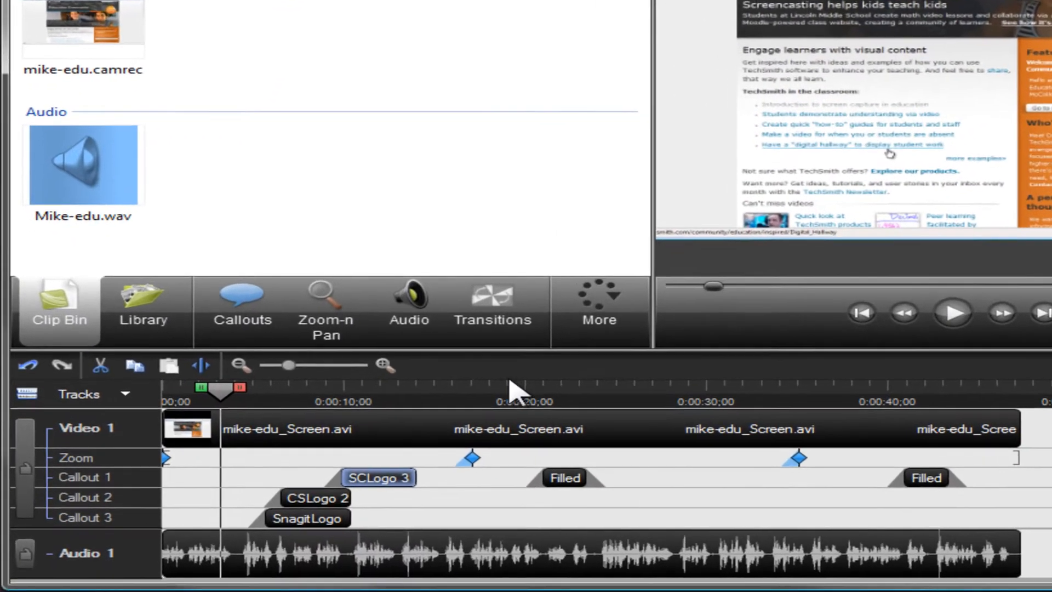
pyautogui.click(352, 434)
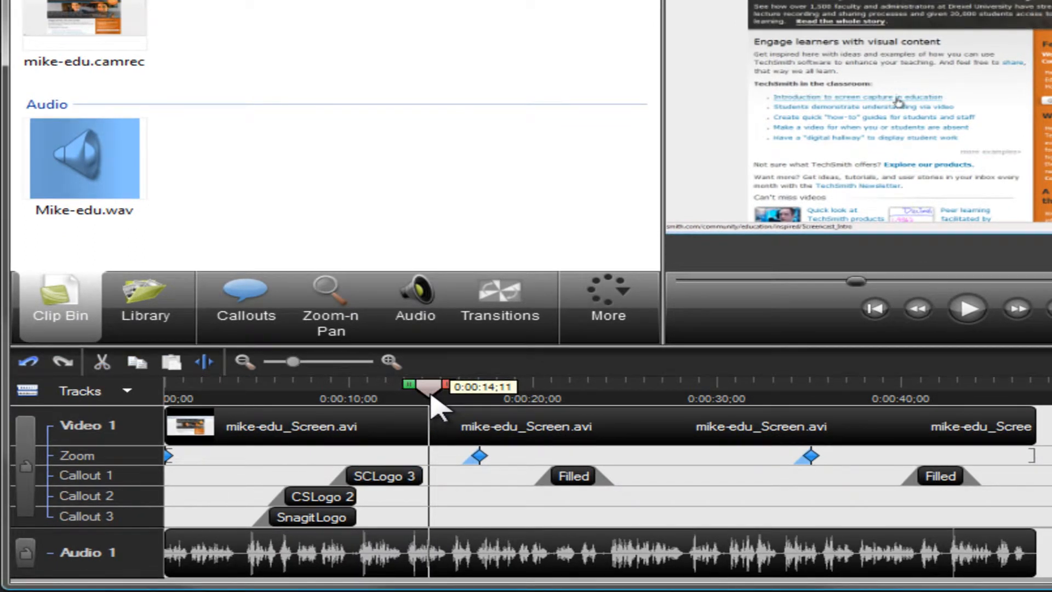
# Select the timeline range from 0:00:10;27 to about 0:00:20;29, and collapse the selection back to the playhead
pyautogui.moveTo(430, 396); pyautogui.dragTo(413, 388)
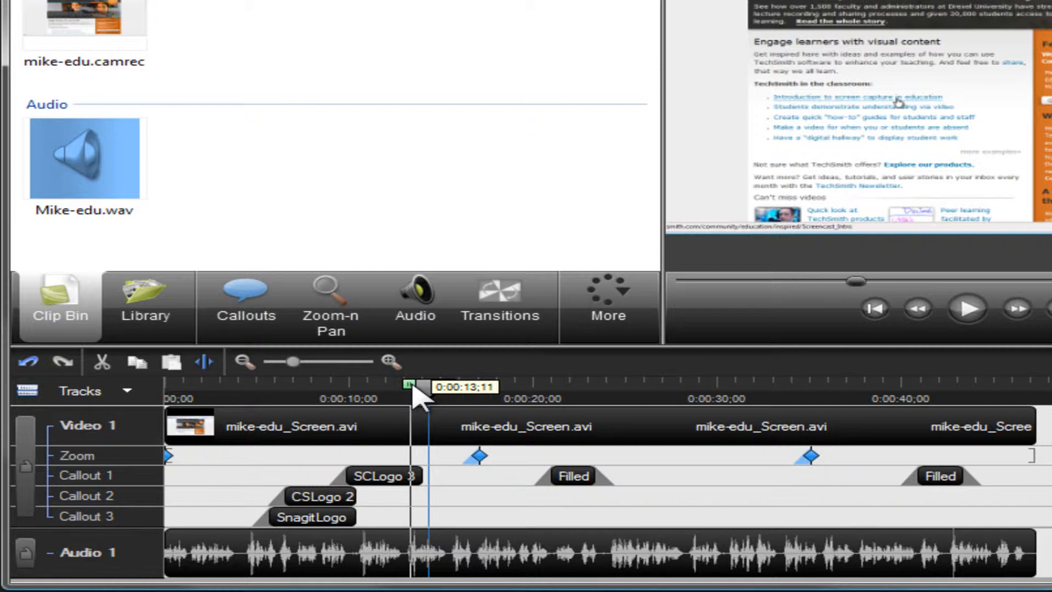
pyautogui.moveTo(413, 385)
pyautogui.mouseDown()
pyautogui.moveTo(346, 384)
pyautogui.moveTo(442, 405)
pyautogui.moveTo(439, 390)
pyautogui.moveTo(552, 387)
pyautogui.mouseUp()
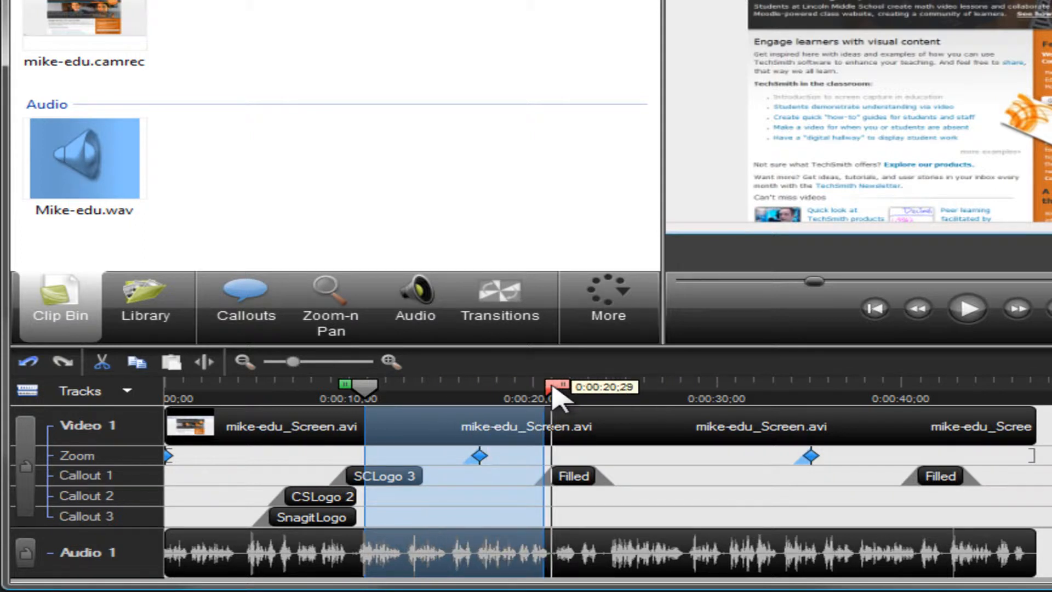
pyautogui.moveTo(555, 393); pyautogui.dragTo(369, 397)
pyautogui.click(367, 388)
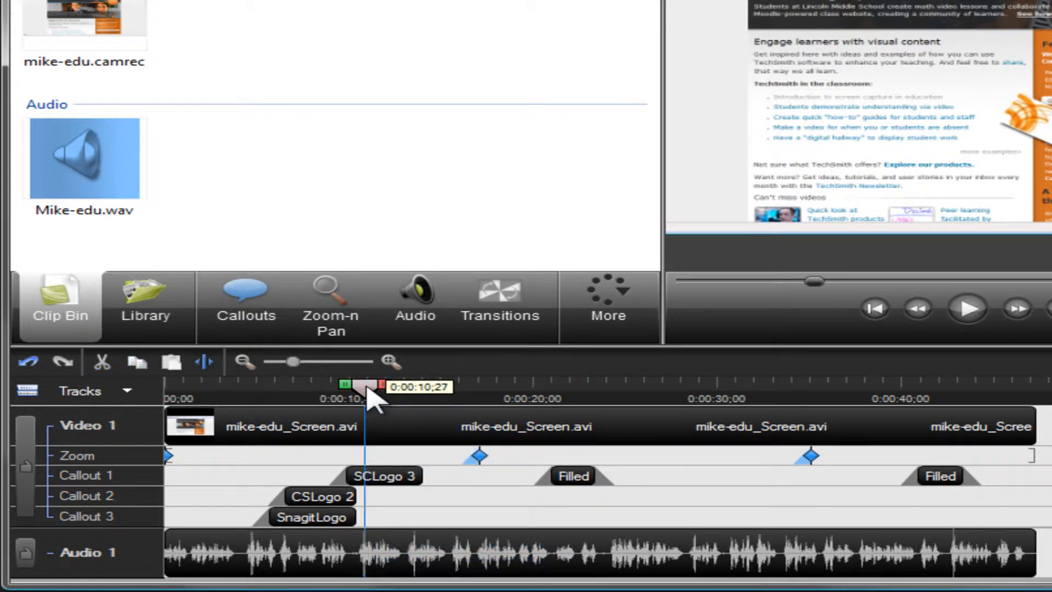
# Split the video and audio clips at about 4 seconds on the timeline
pyautogui.moveTo(369, 397); pyautogui.dragTo(244, 388)
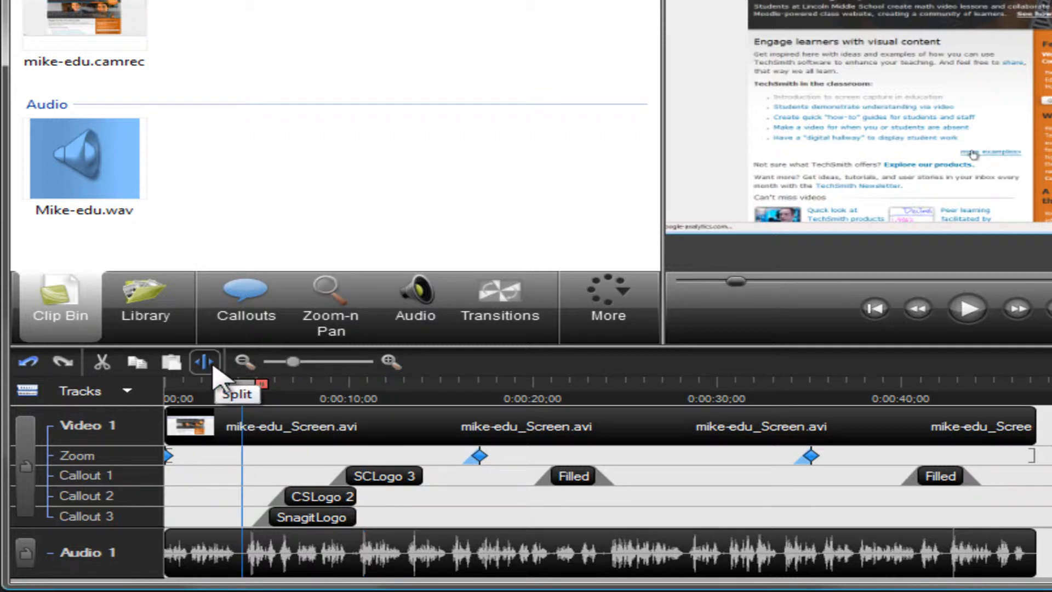
pyautogui.click(214, 367)
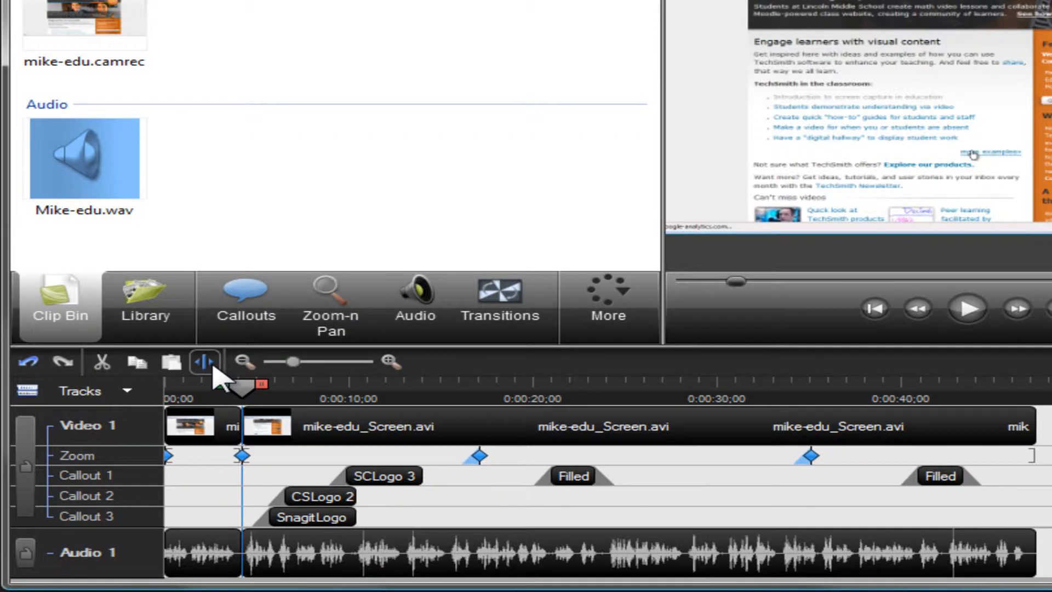
# Cut the timeline range from about 1 second up to the split, and undo the cut
pyautogui.moveTo(236, 383); pyautogui.dragTo(169, 388)
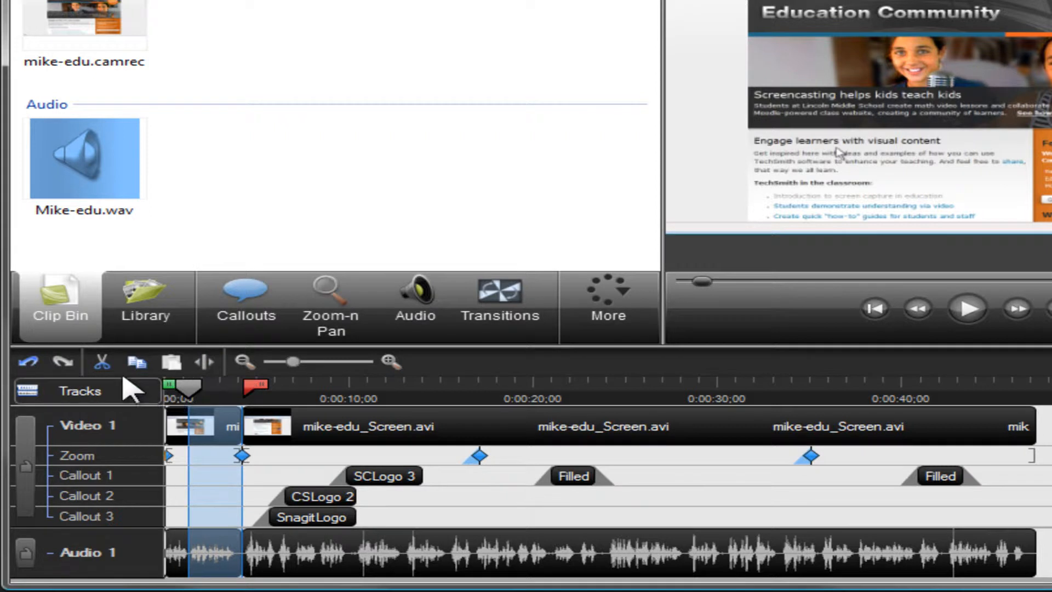
pyautogui.click(92, 370)
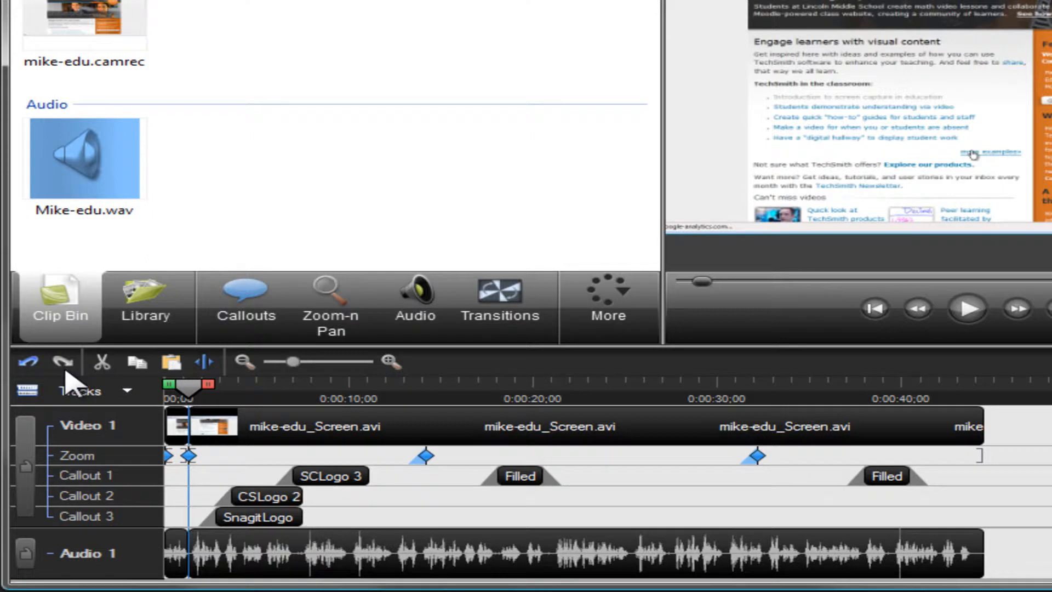
pyautogui.click(34, 369)
# Position the playhead at 0:00:06;15 and expand the Rounded Angles folder in the Library
pyautogui.moveTo(192, 390); pyautogui.dragTo(282, 387)
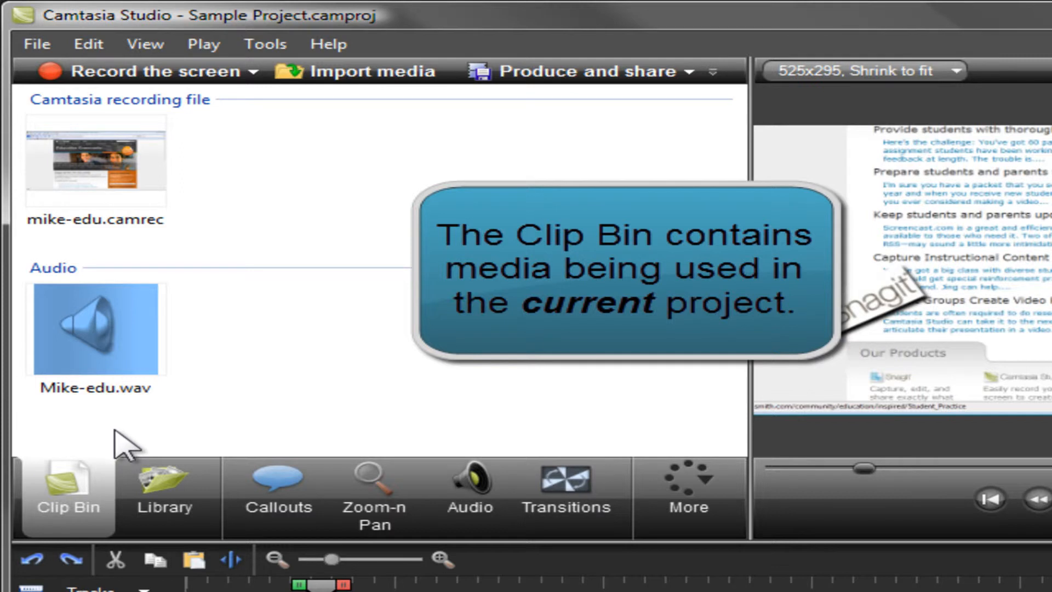
pyautogui.click(152, 475)
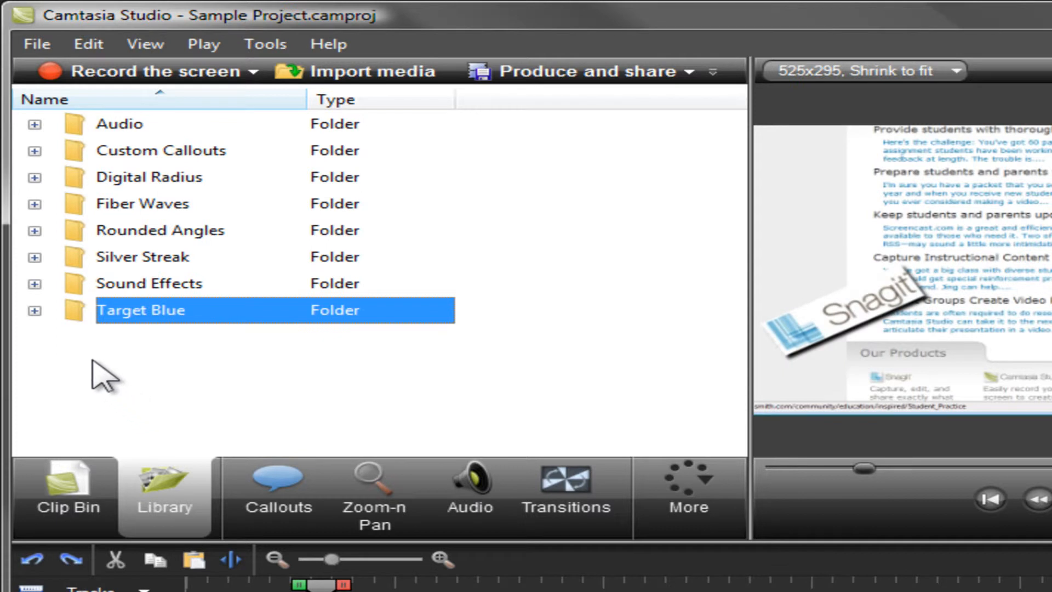
pyautogui.click(35, 231)
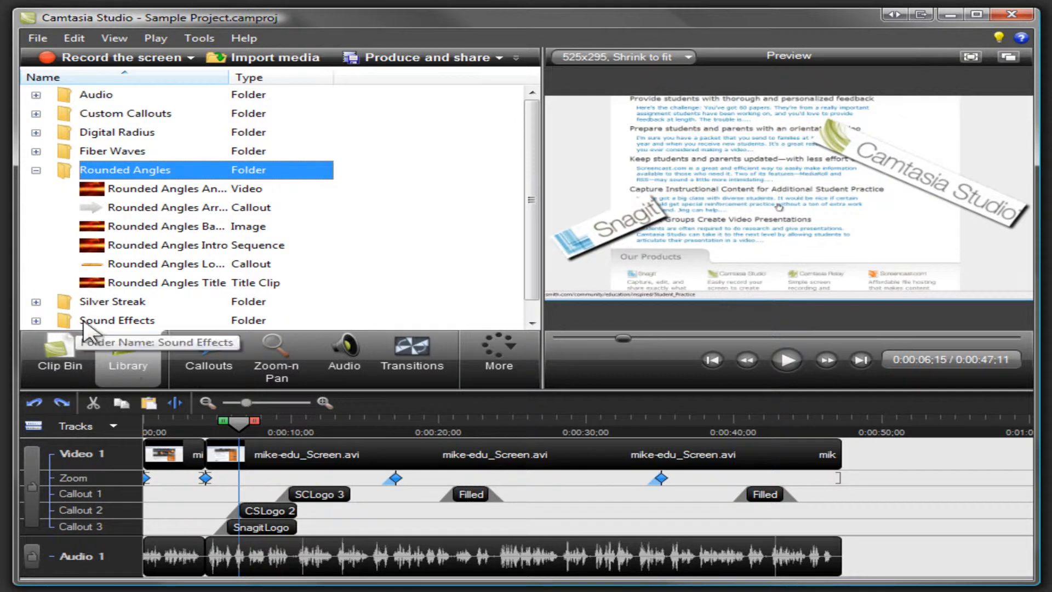
# Select the timeline range from 0:00:03;25 to 0:00:06;15 and add it to the Library as a sequence
pyautogui.moveTo(222, 423); pyautogui.dragTo(200, 423)
pyautogui.rightClick(217, 451)
pyautogui.click(259, 581)
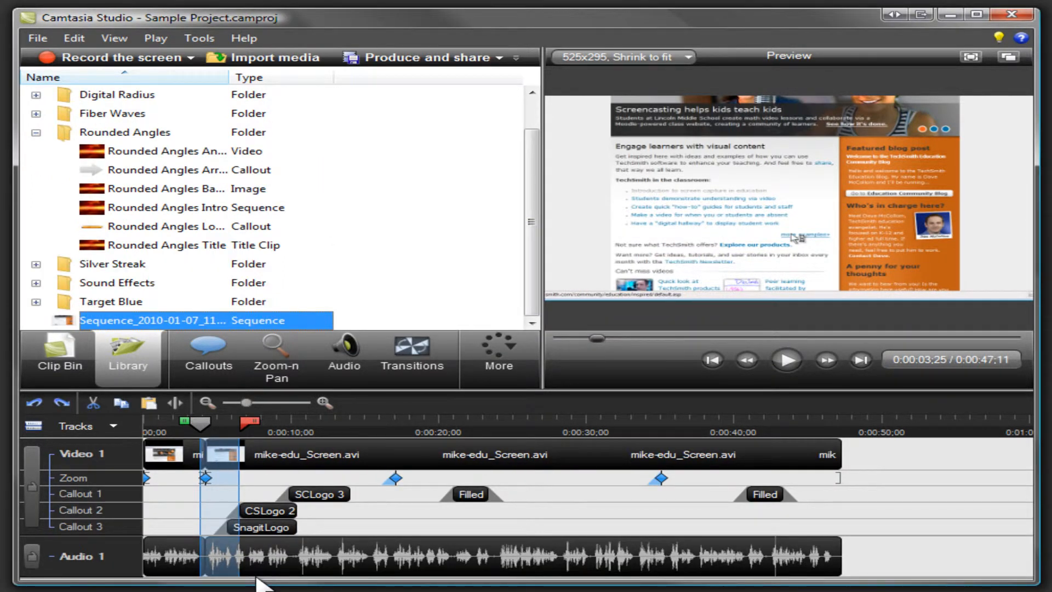
# Insert the Rounded Angles Title clip at the very start of the Video 1 track
pyautogui.click(210, 247)
pyautogui.moveTo(211, 248); pyautogui.dragTo(149, 459)
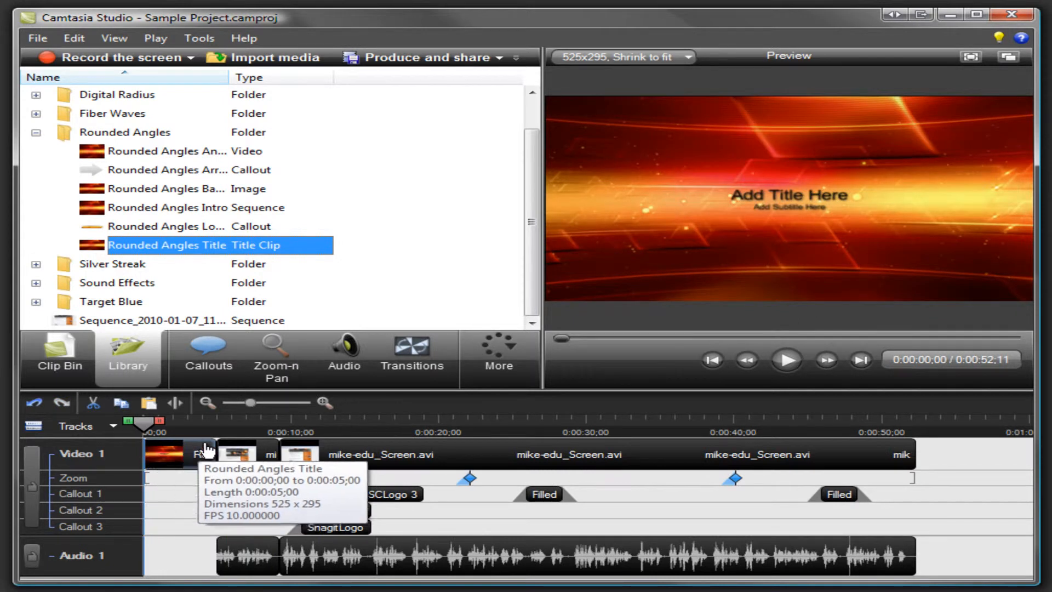
# Add an Arrow callout at 0:00:05;24, shrink it and place it over the web page banner below the Education Community heading
pyautogui.click(229, 431)
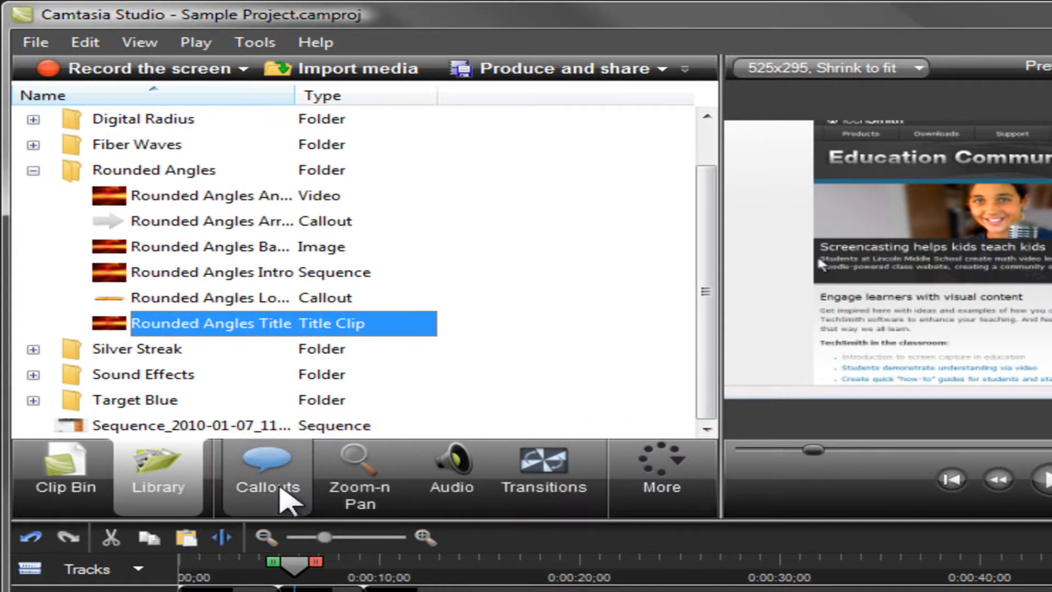
pyautogui.click(284, 495)
pyautogui.click(127, 203)
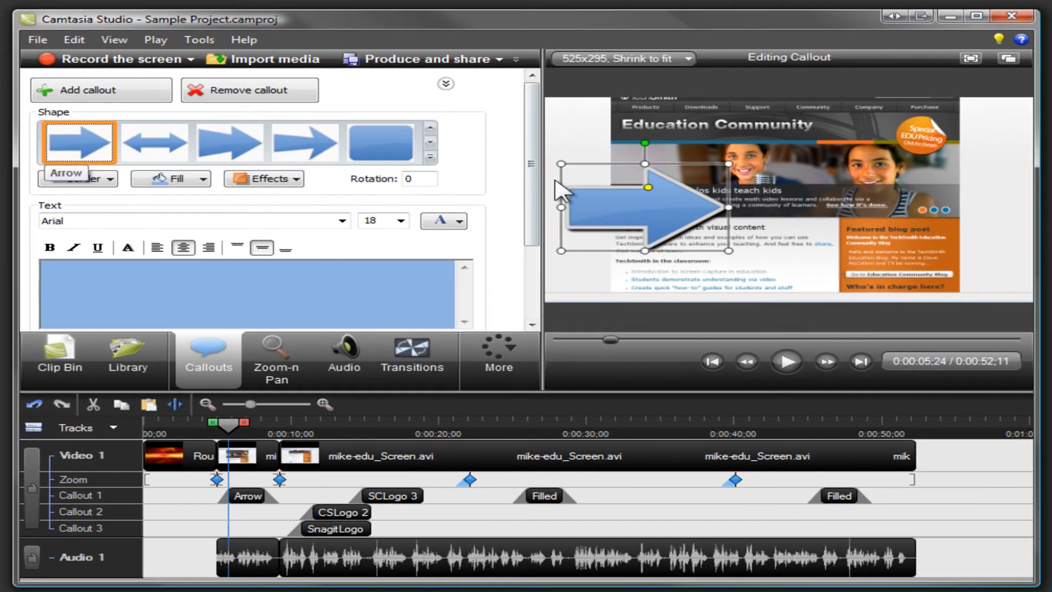
pyautogui.moveTo(560, 163); pyautogui.dragTo(602, 189)
pyautogui.moveTo(649, 219); pyautogui.dragTo(635, 164)
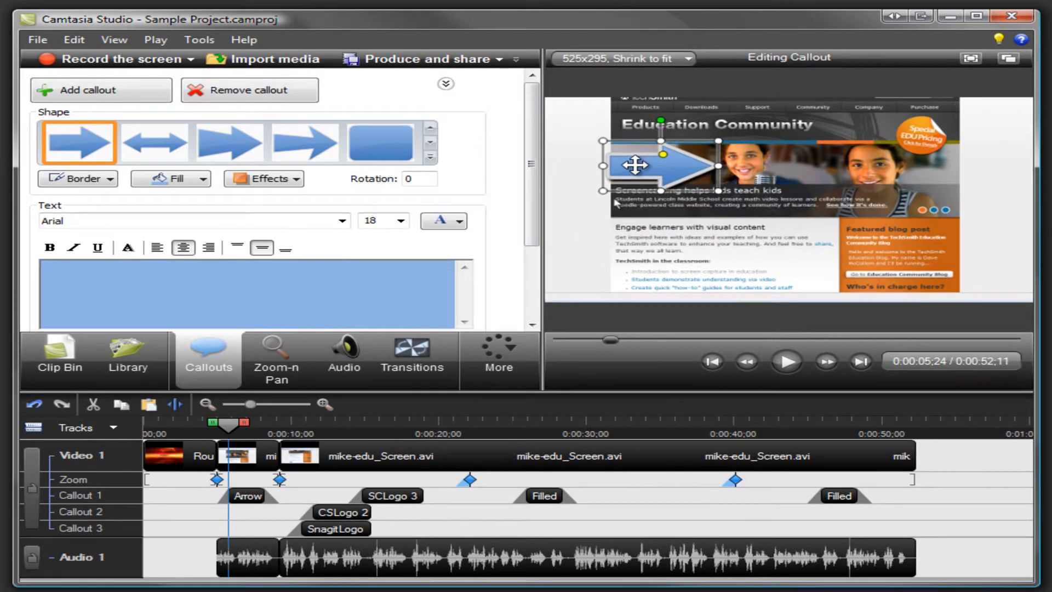
# Add a Fade through black transition between the title clip and the first screen recording clip
pyautogui.click(419, 344)
pyautogui.moveTo(408, 205); pyautogui.dragTo(252, 460)
pyautogui.click(63, 354)
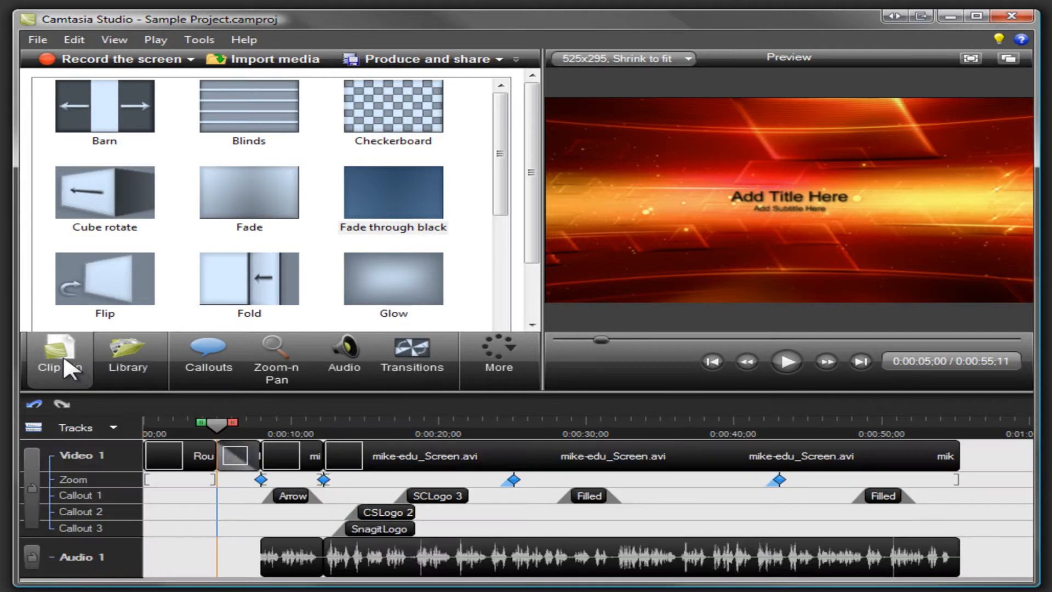
# Add a zoom keyframe at 0:00:13;03 with a smaller zoom area positioned over the Get Inspired text
pyautogui.click(336, 422)
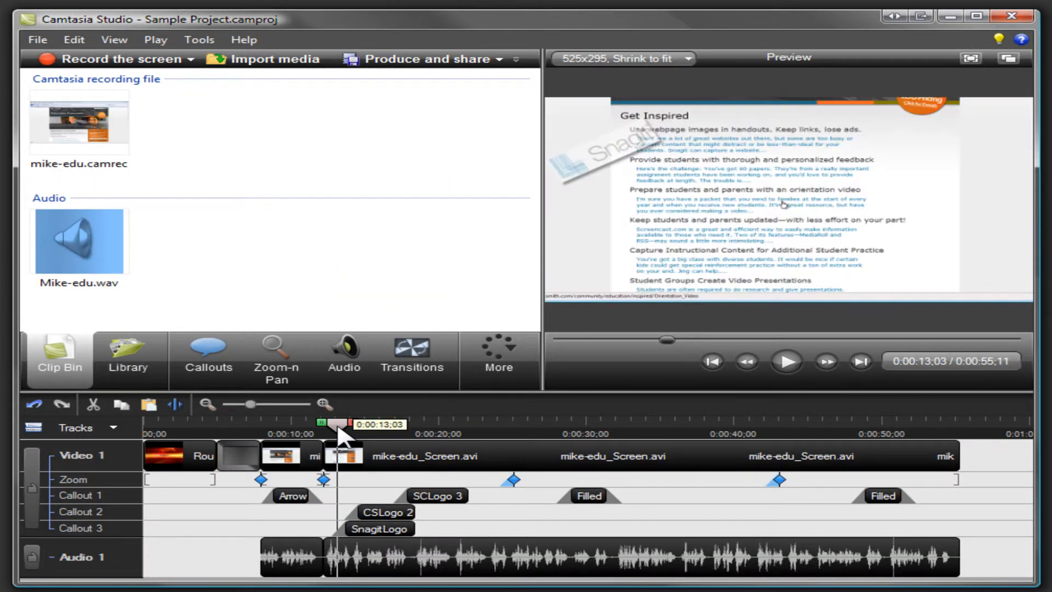
pyautogui.click(285, 359)
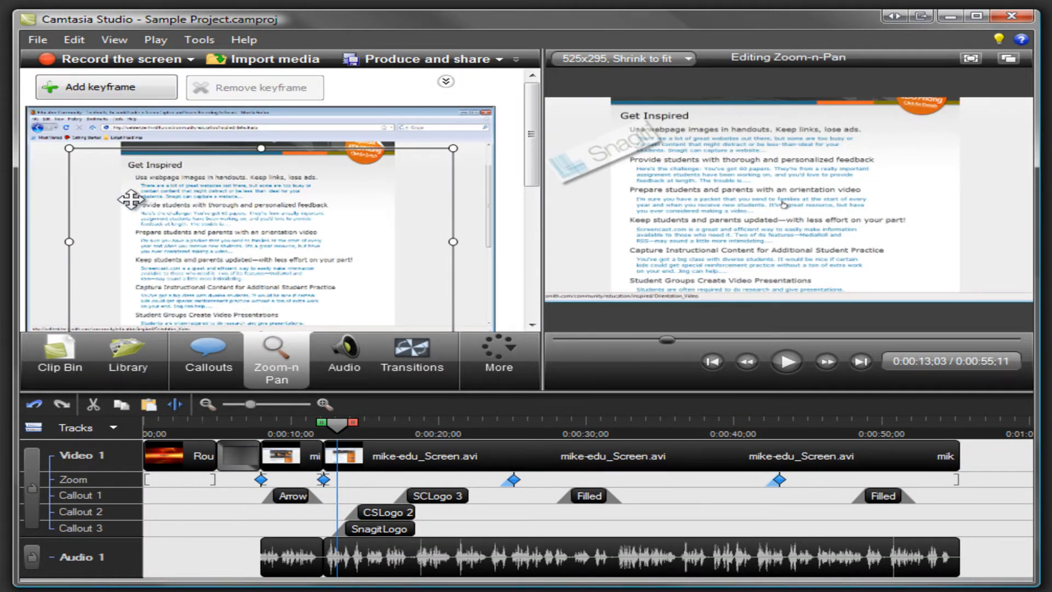
pyautogui.moveTo(70, 148); pyautogui.dragTo(207, 229)
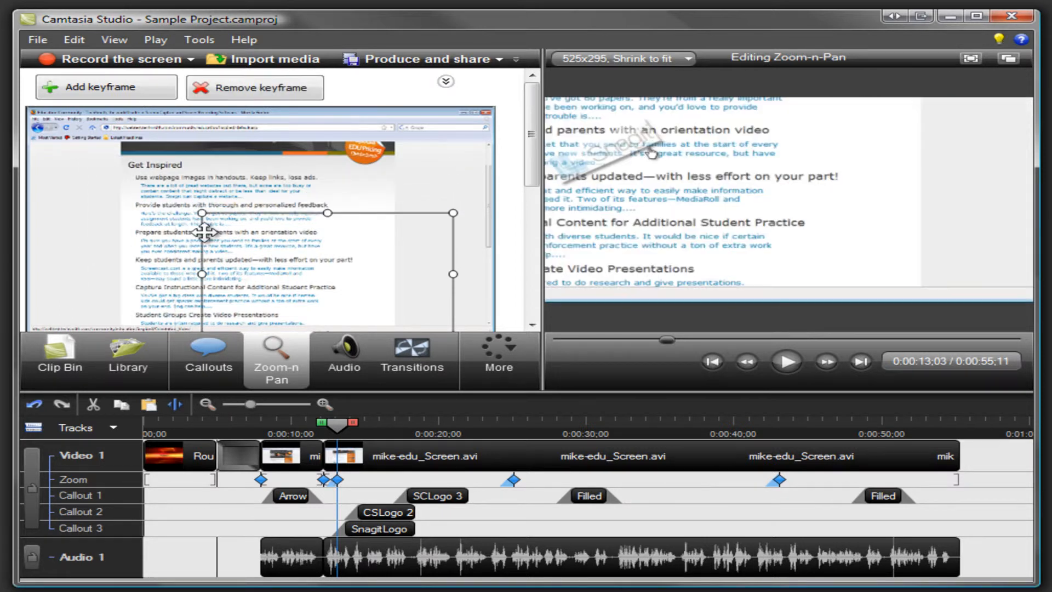
pyautogui.moveTo(272, 283); pyautogui.dragTo(219, 249)
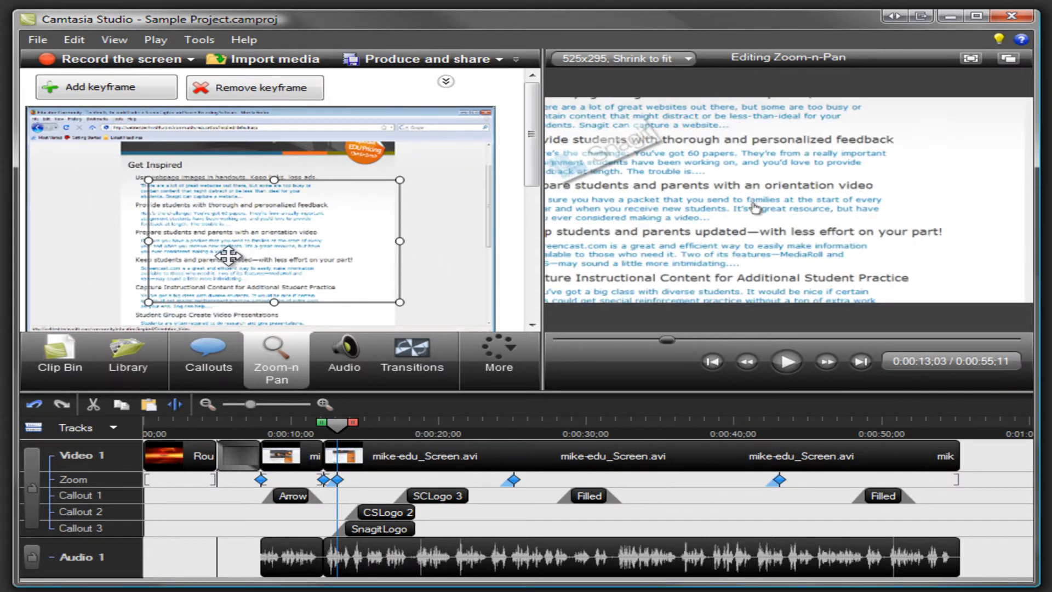
# Set the mouse cursor's highlight effect to Highlight
pyautogui.click(507, 356)
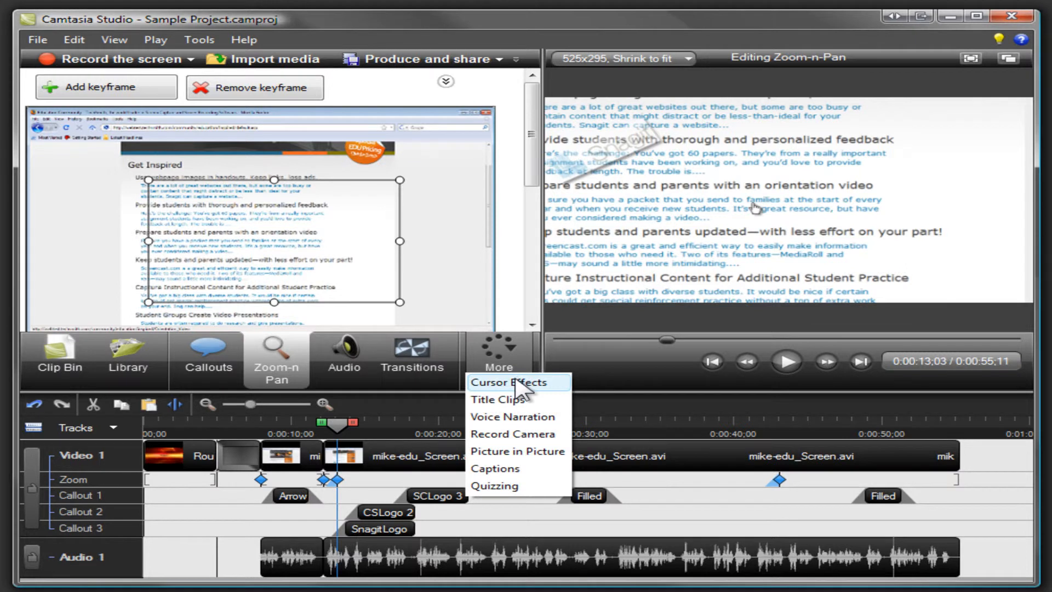
pyautogui.click(509, 382)
pyautogui.click(236, 284)
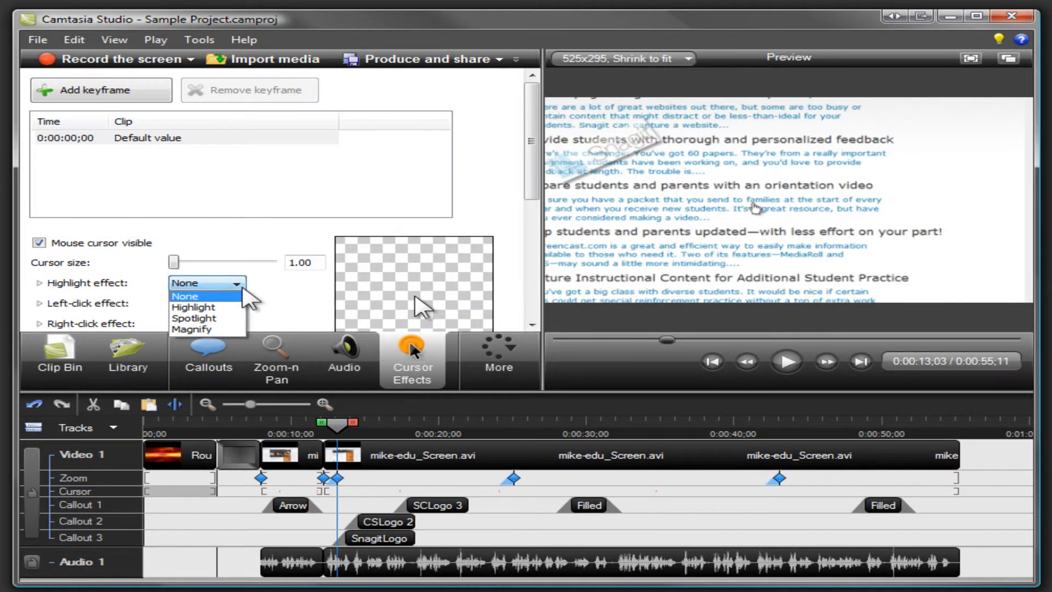
pyautogui.click(191, 305)
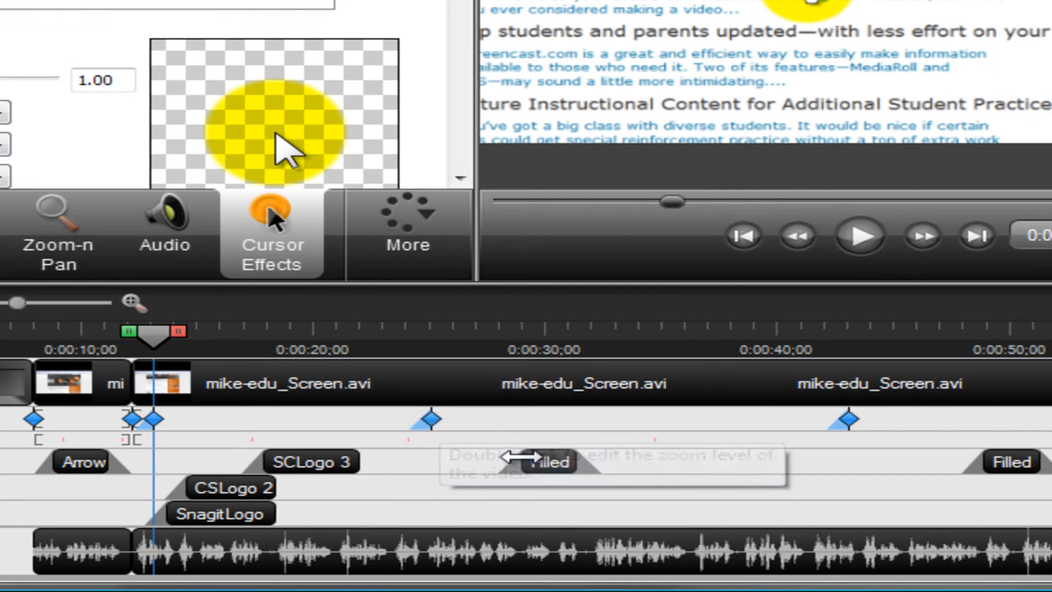
# Enlarge the filled text callout at 0:00:28;29 in the preview
pyautogui.click(538, 461)
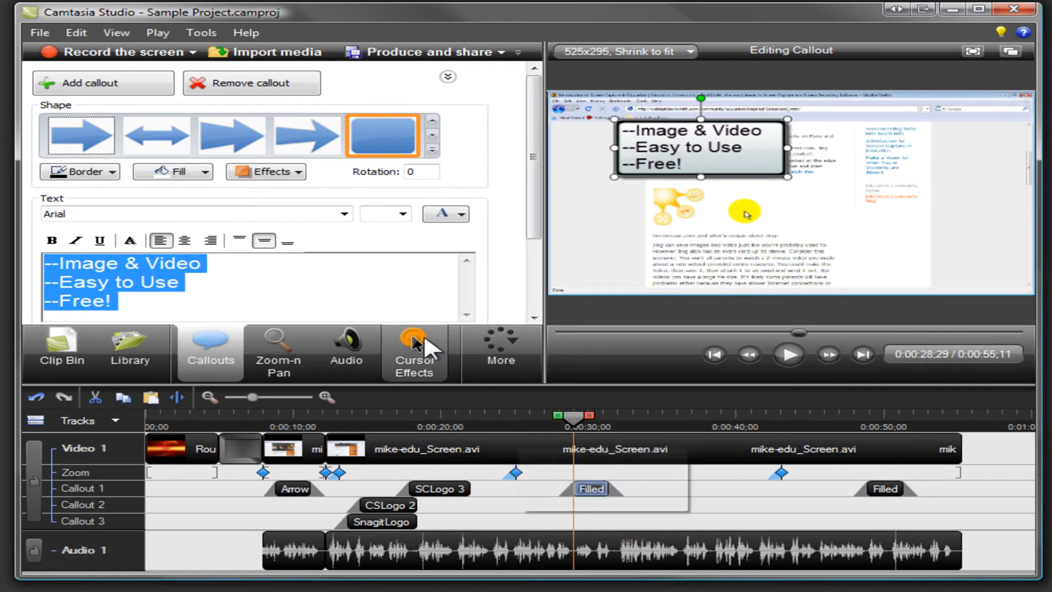
pyautogui.moveTo(787, 177); pyautogui.dragTo(828, 205)
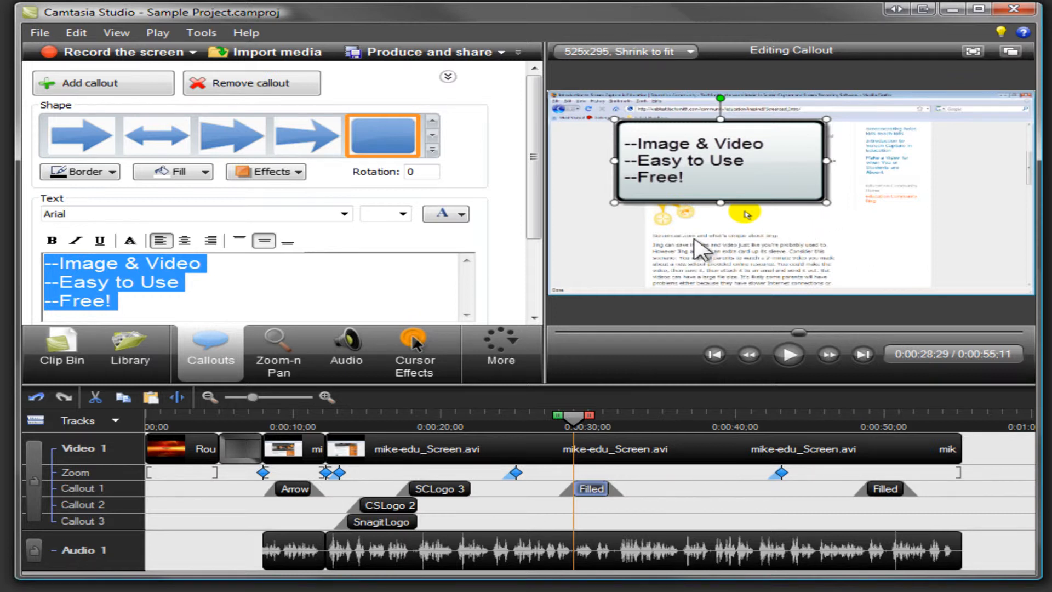
# Produce the video with the Blog preset under the production name Sample Project, keeping the default folder and post production options
pyautogui.click(82, 350)
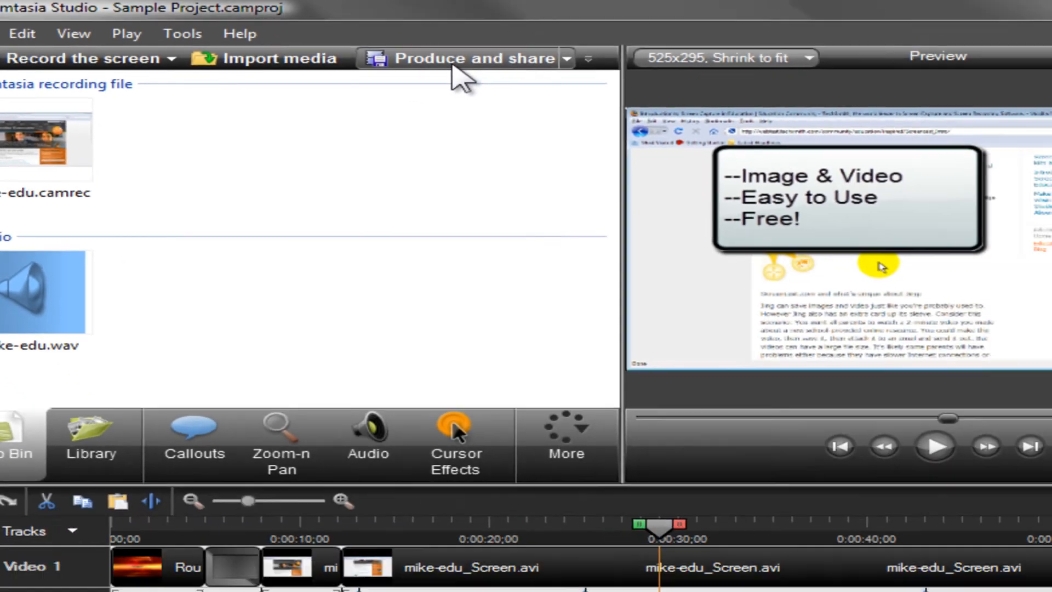
pyautogui.click(655, 96)
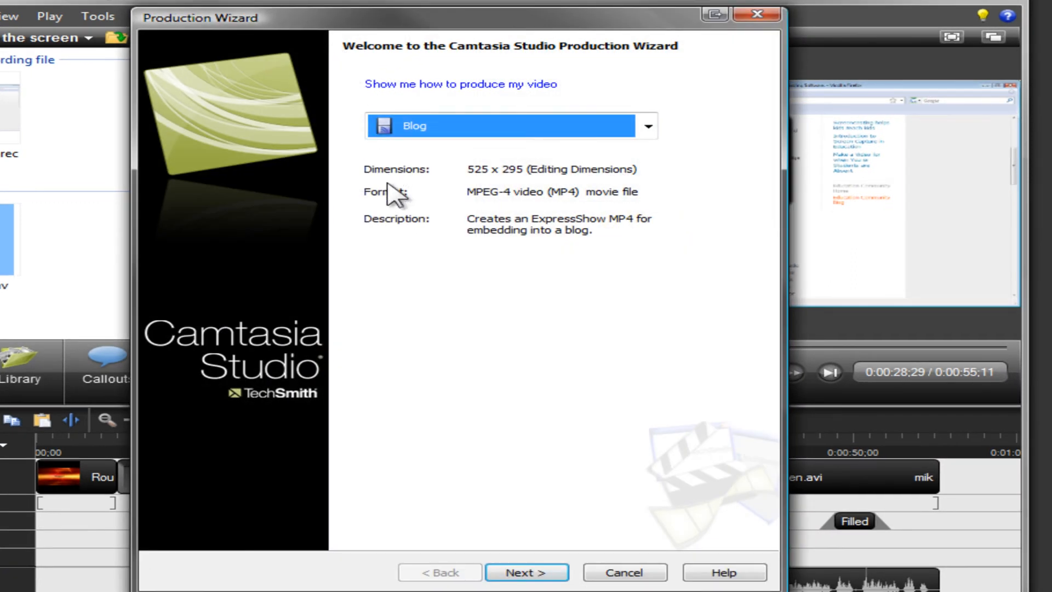
pyautogui.click(527, 572)
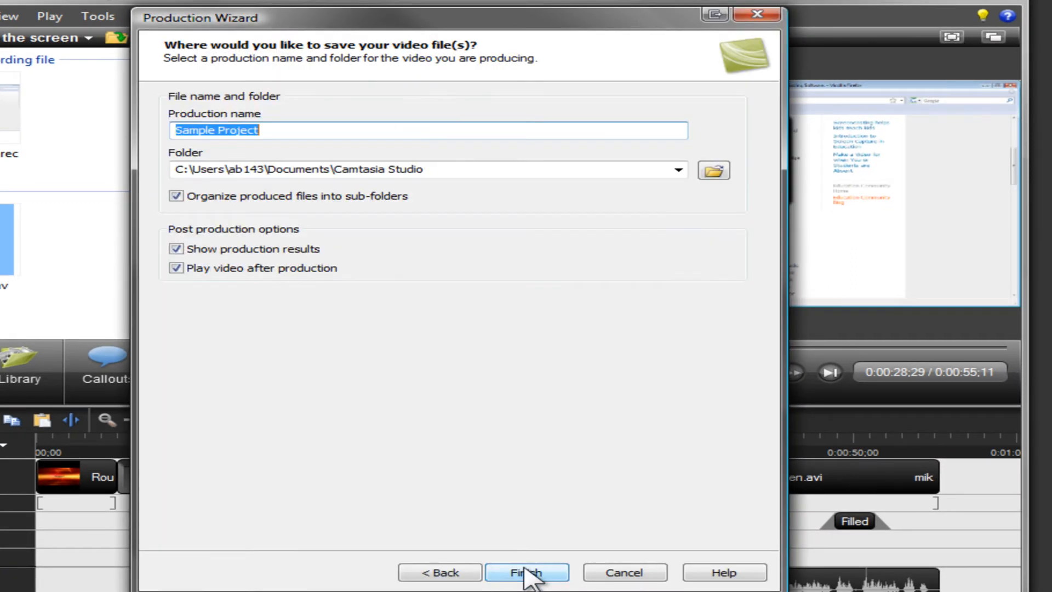
pyautogui.click(527, 573)
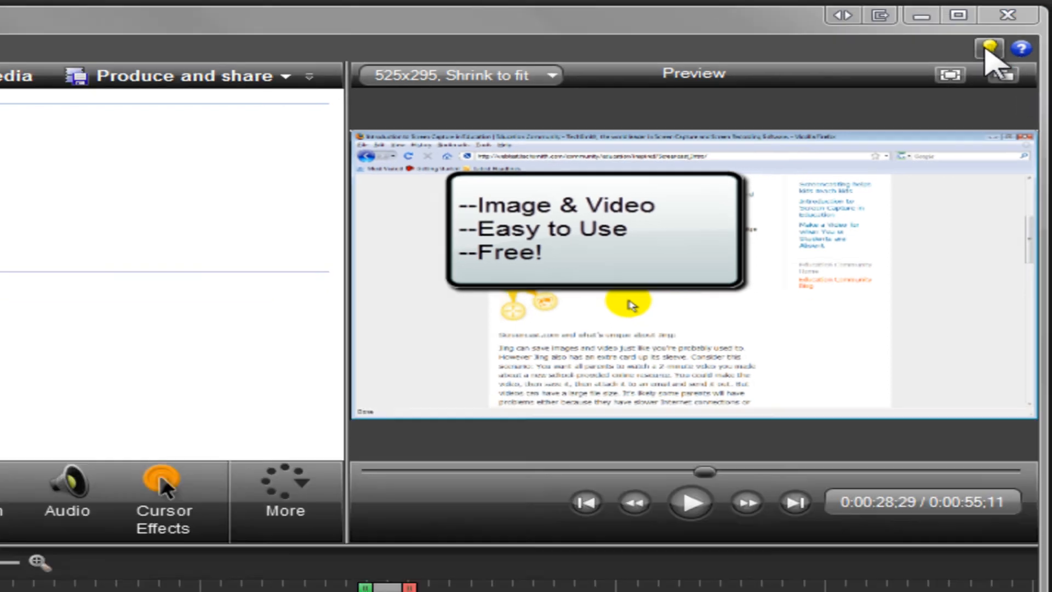
# Open the online TechSmith Learning Center from the editor
pyautogui.click(990, 49)
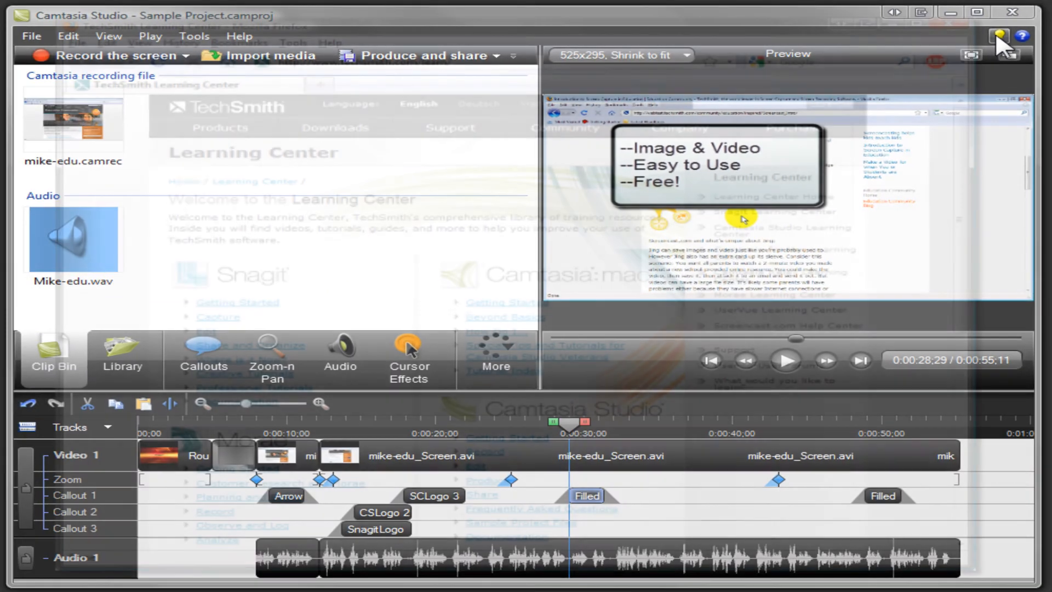